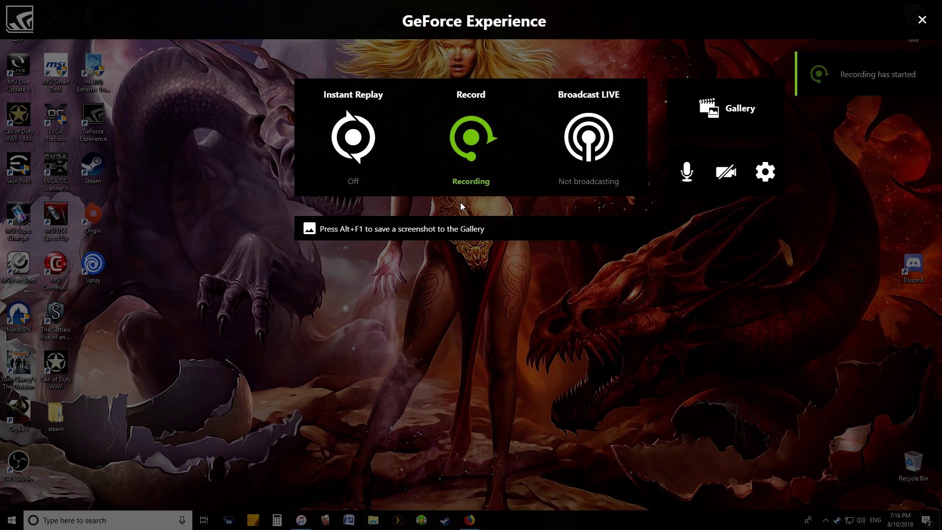
Step: Start a GeForce Experience screen recording and close the overlay to reveal the desktop
click(497, 242)
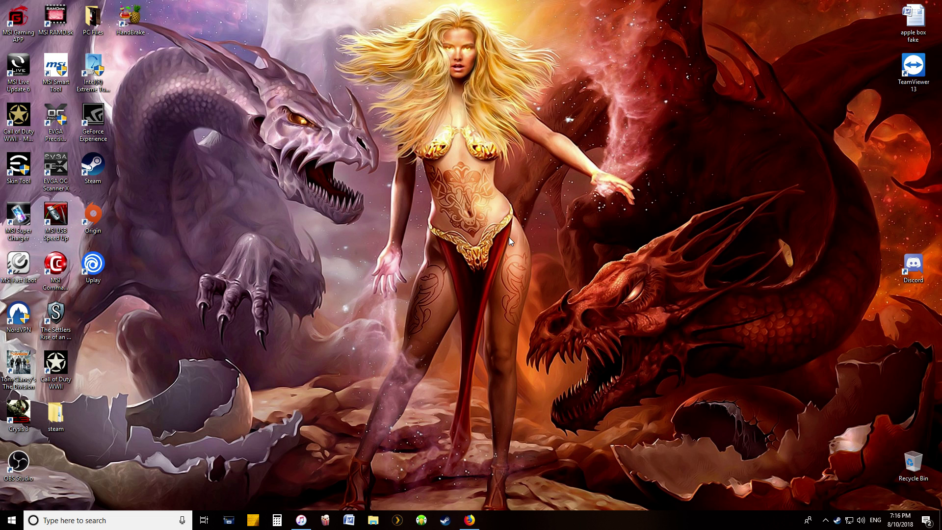
Step: Search YouTube in a new Firefox tab for 'itunes error 0xe80000a windows 10'
click(469, 521)
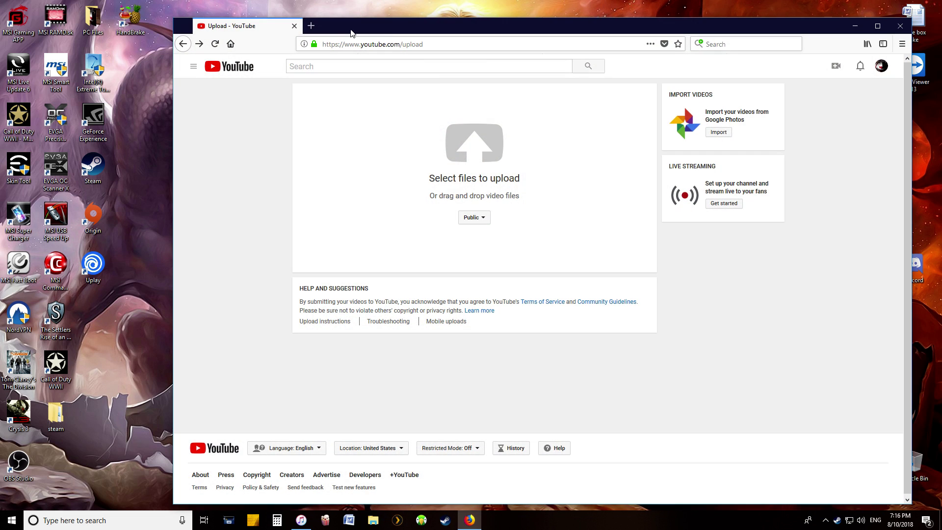
click(312, 25)
click(398, 137)
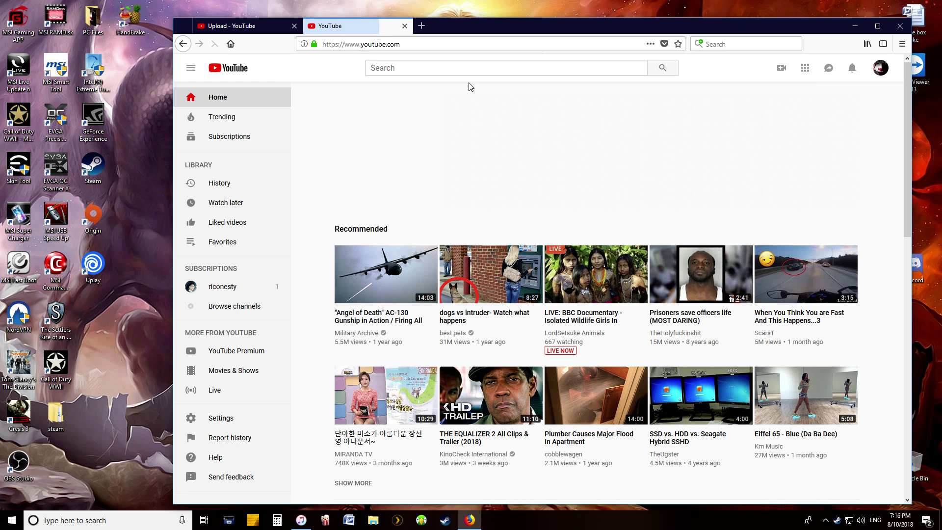
click(467, 68)
text(itunes error 0xe80000a windows 10)
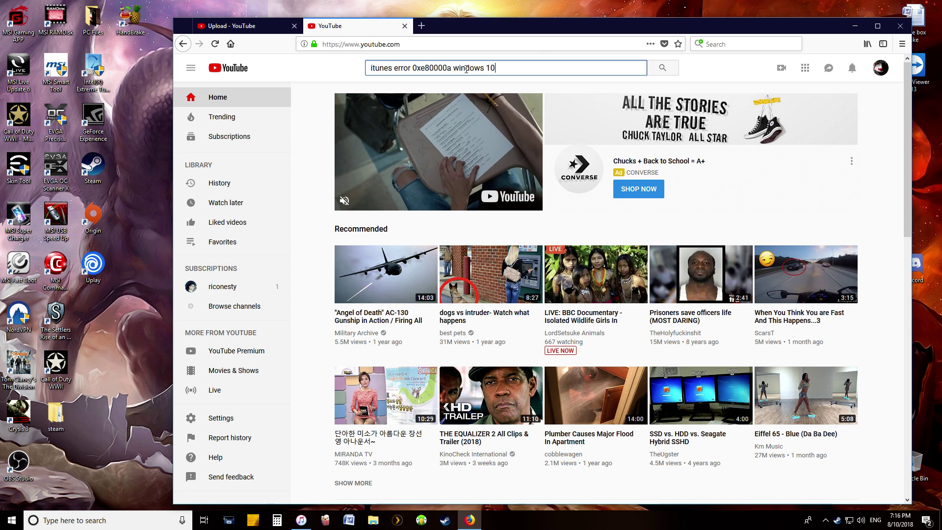
key(Return)
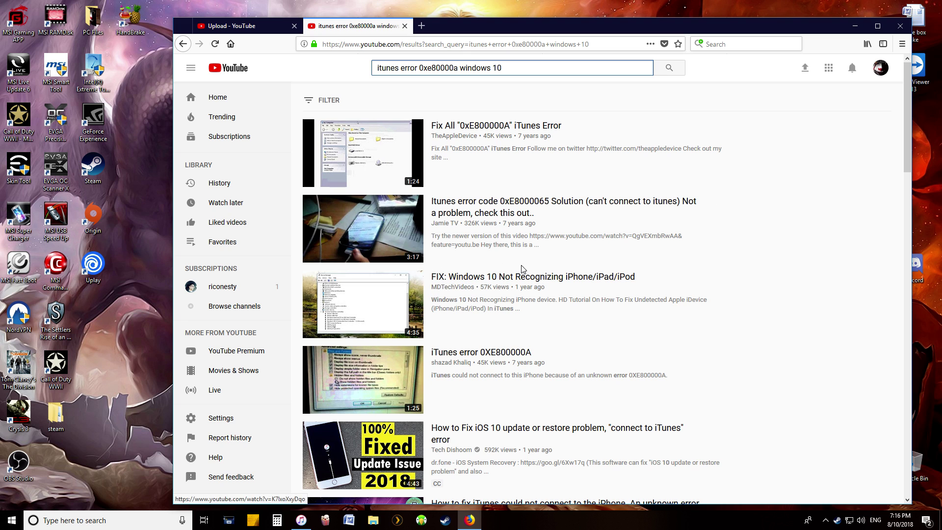
Step: Scroll through the iTunes error fix video results
scroll(522, 269, down, 10)
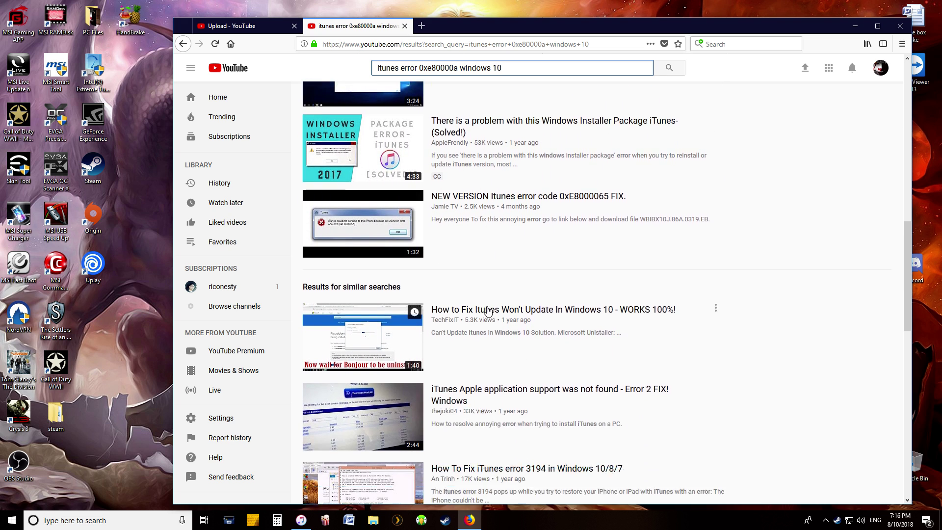
scroll(491, 314, down, 13)
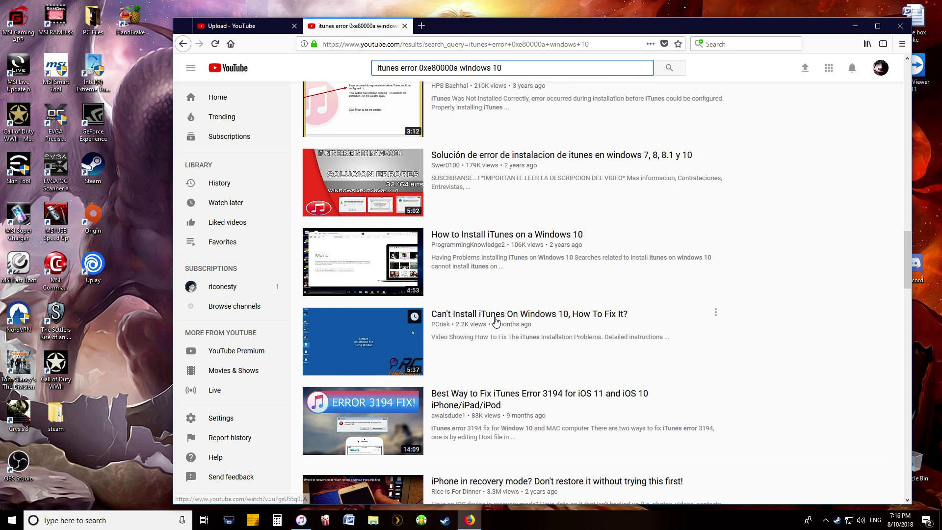
scroll(495, 320, up, 2)
scroll(493, 320, down, 7)
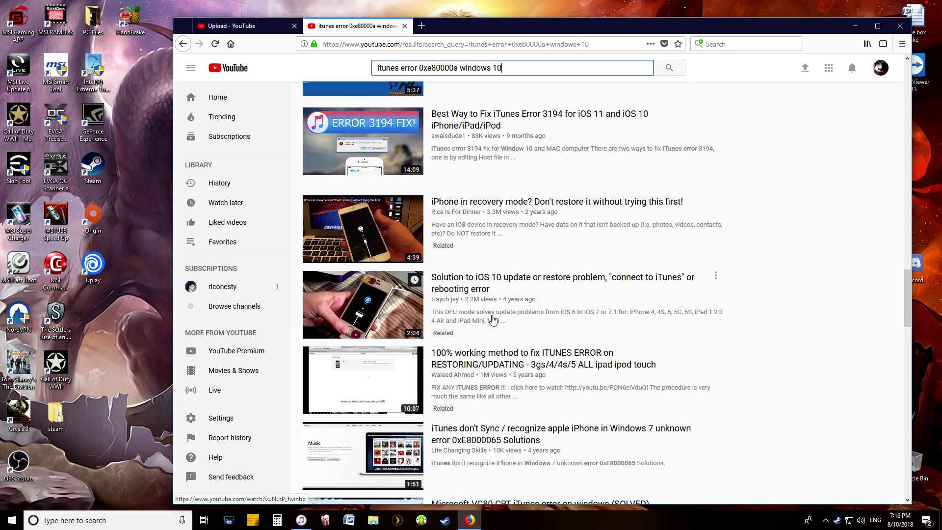
scroll(494, 319, down, 20)
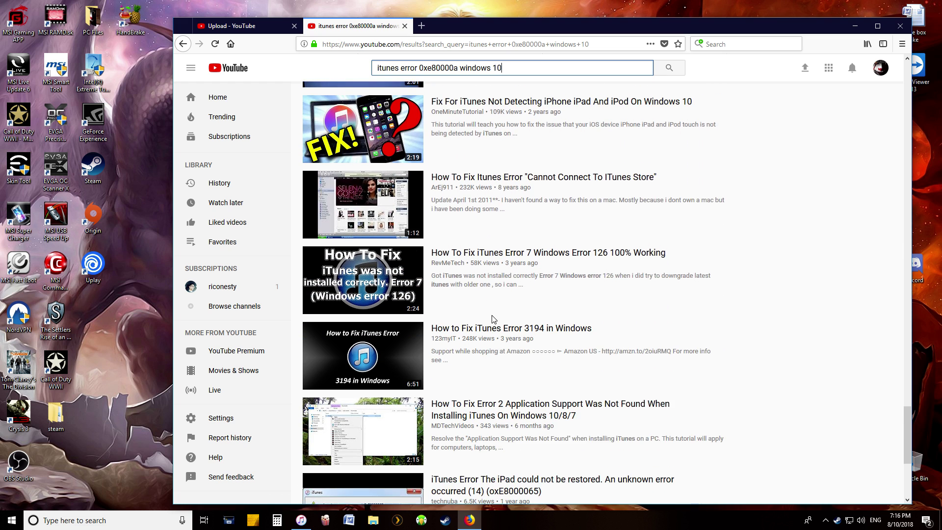
scroll(493, 320, down, 5)
scroll(494, 320, down, 3)
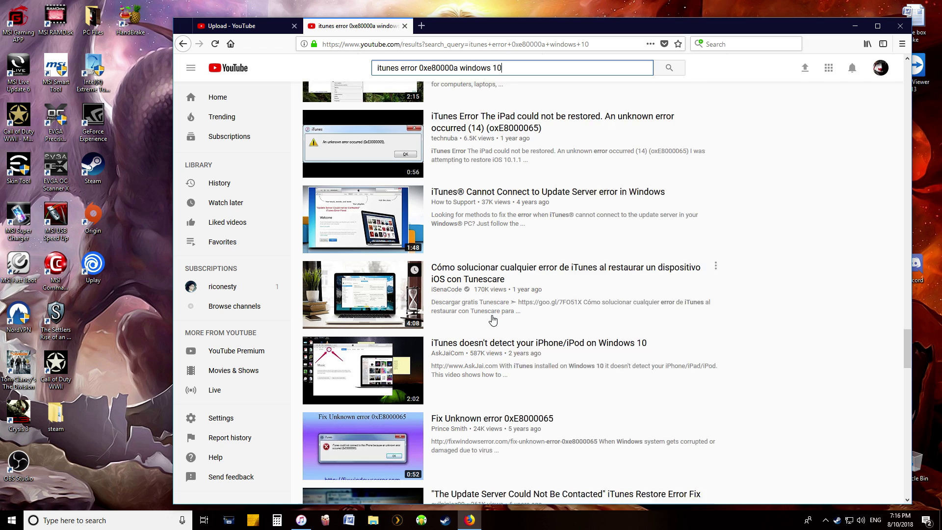
scroll(493, 320, down, 20)
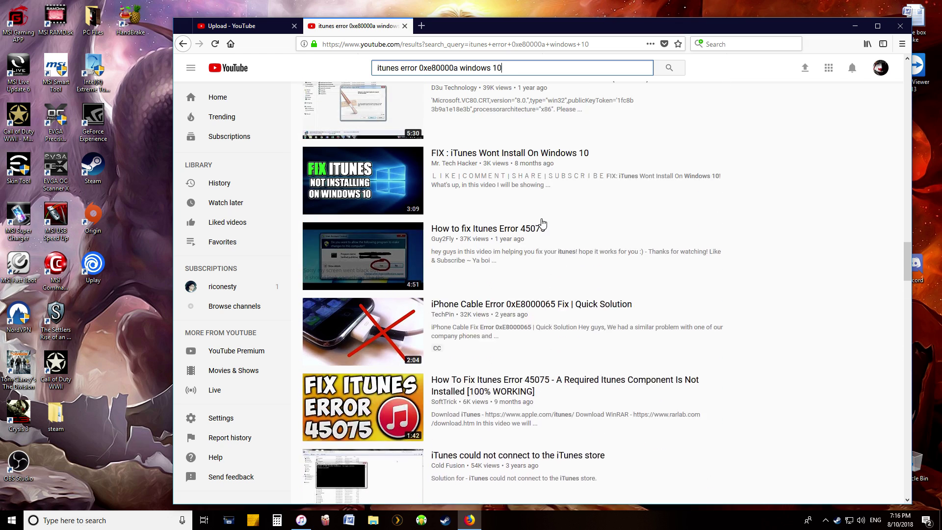
scroll(543, 223, up, 20)
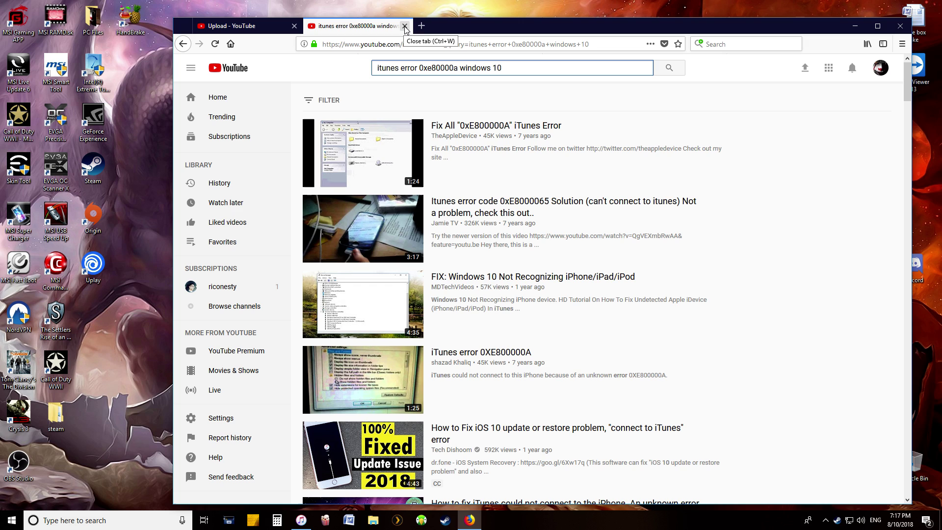
Step: Close the iTunes error search results tab, leaving the YouTube upload page
click(405, 26)
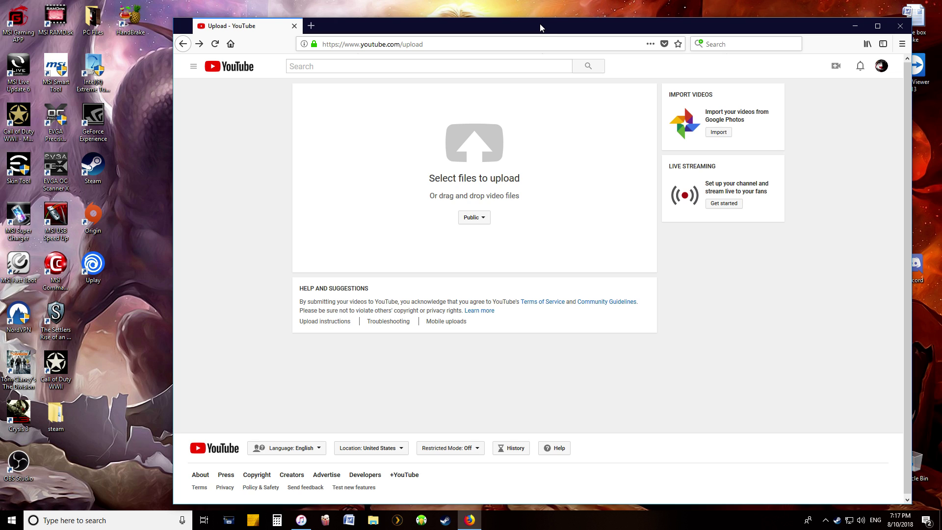
click(149, 518)
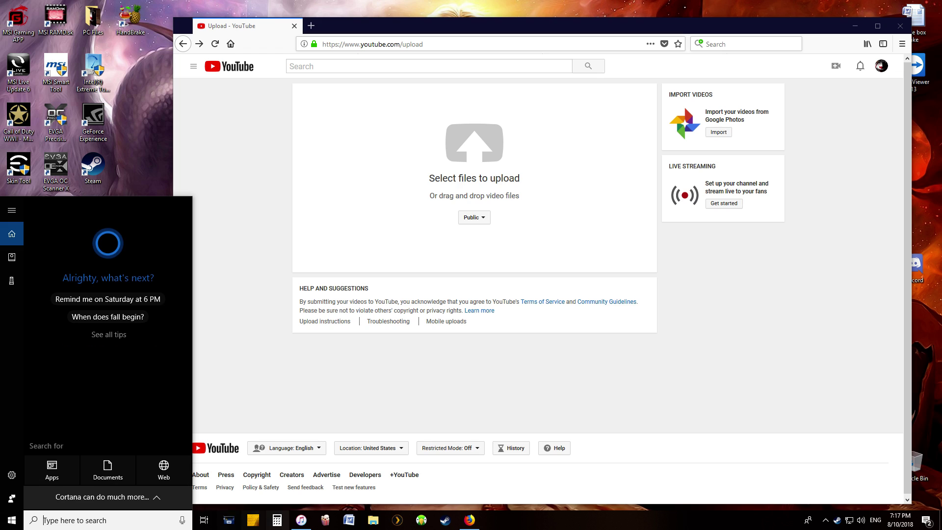
mouse_move(303, 524)
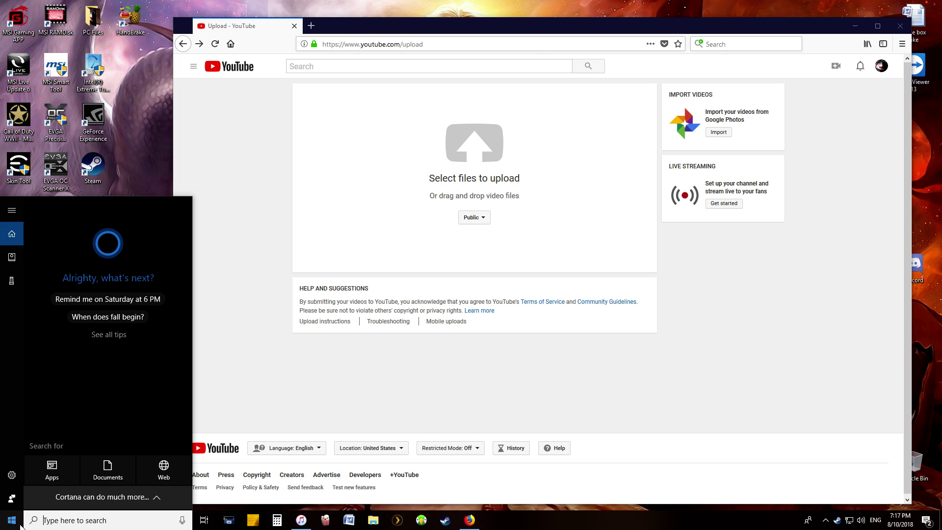
text(upd)
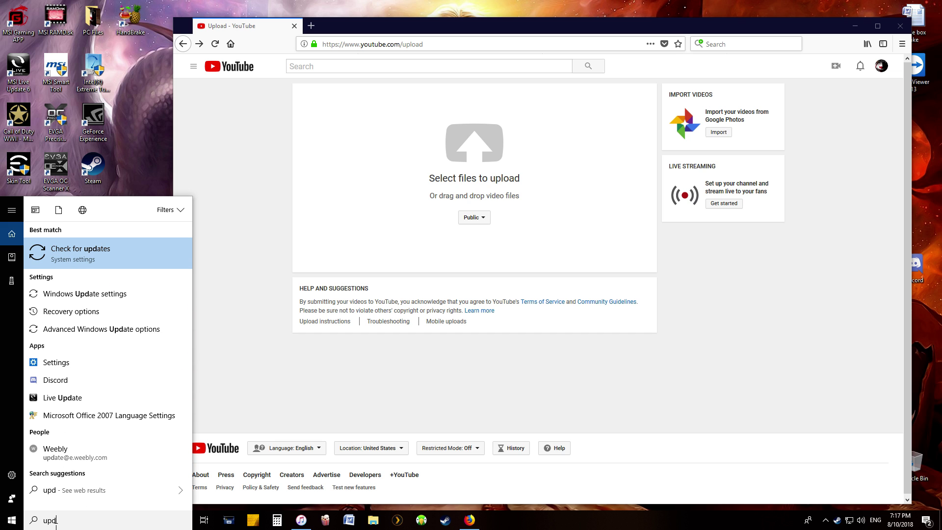
key(Return)
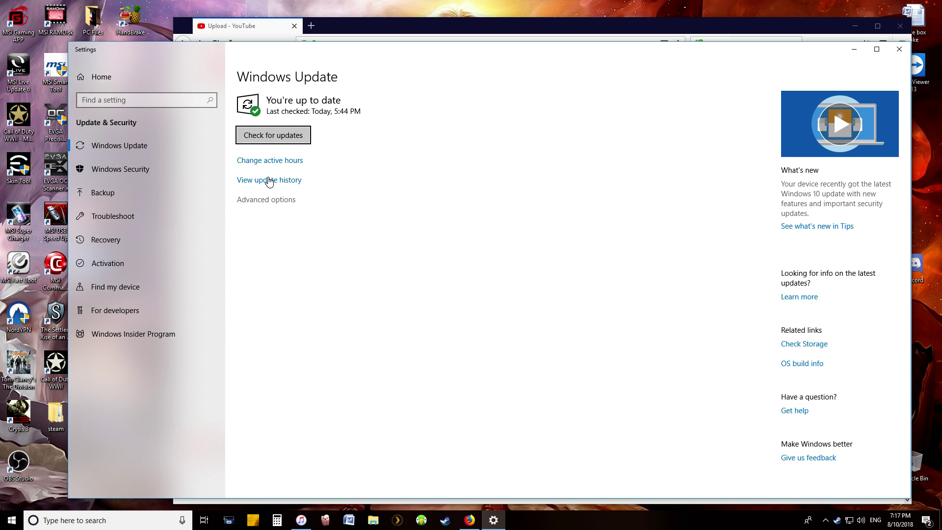
click(900, 50)
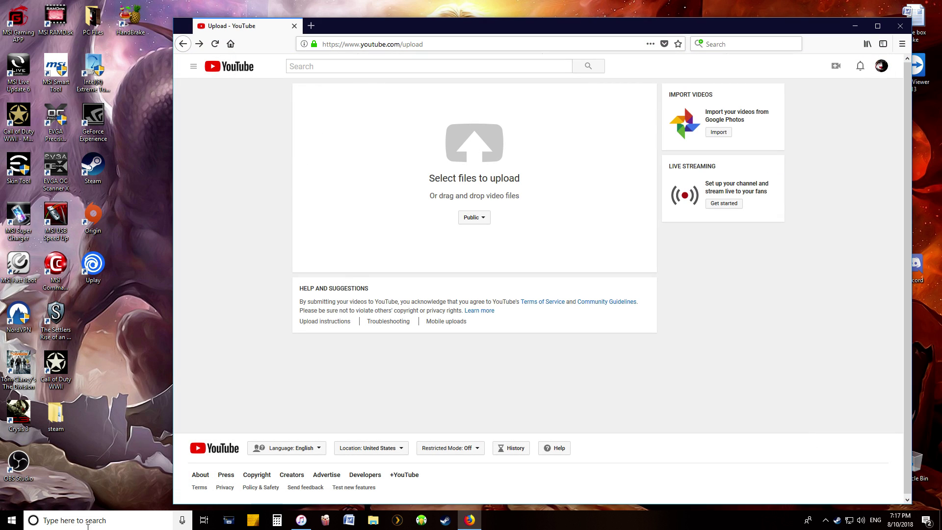
Step: Open the ProgramData folder by searching %programdata% after dismissing a mistyped web search
click(87, 523)
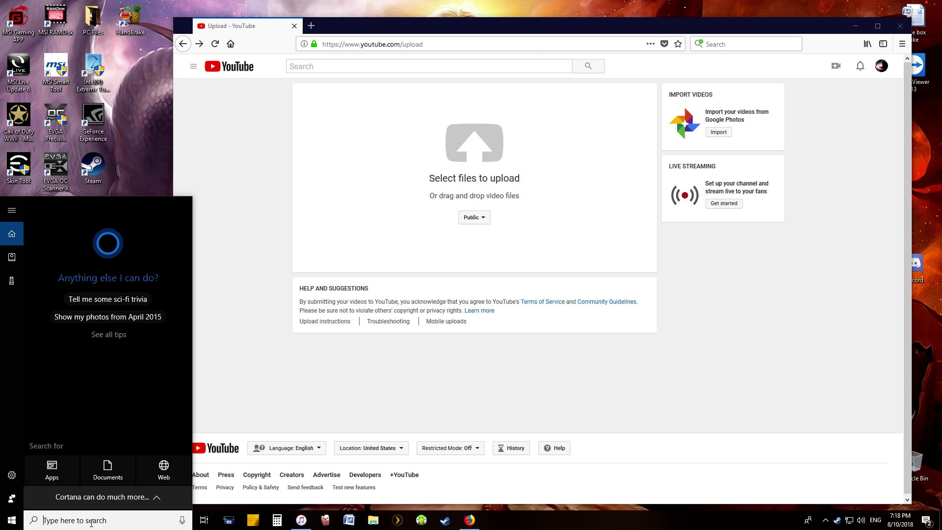
text(%progam)
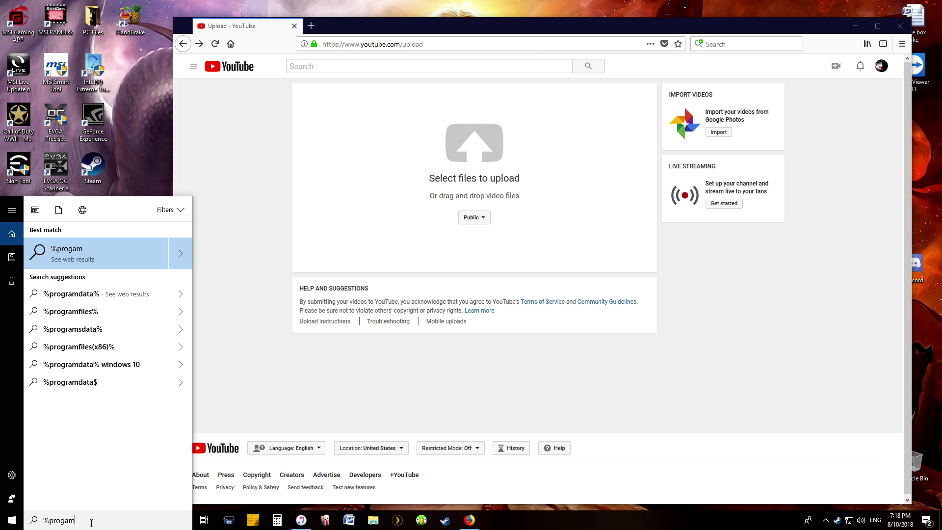
text(data)
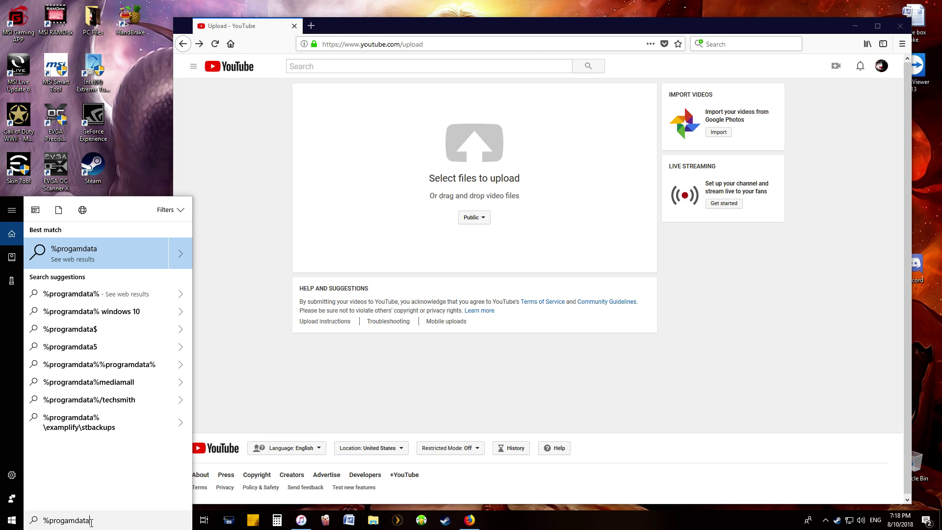
text(%)
key(Return)
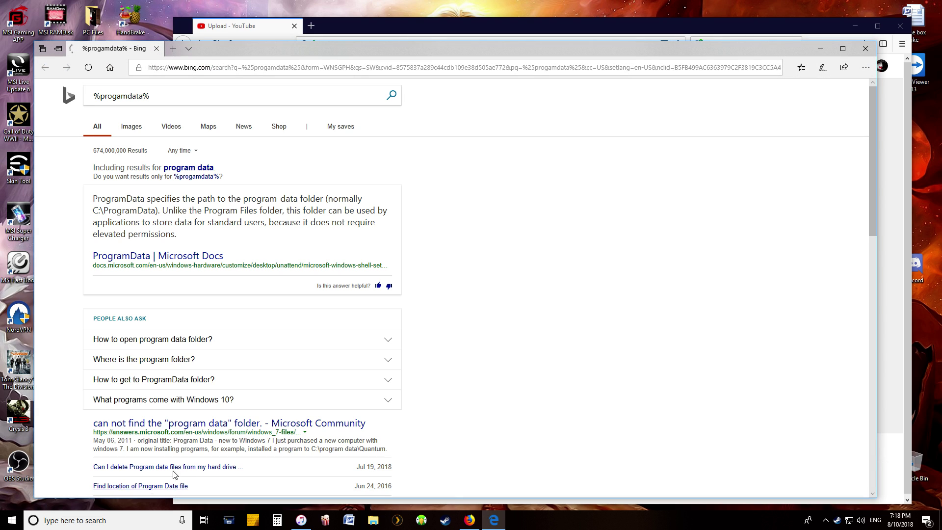
click(864, 52)
click(129, 522)
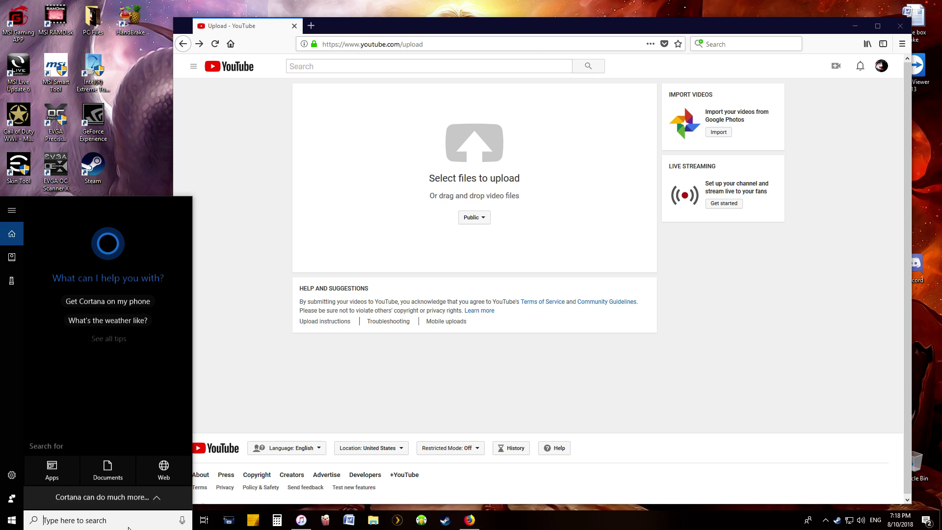
text(%pr)
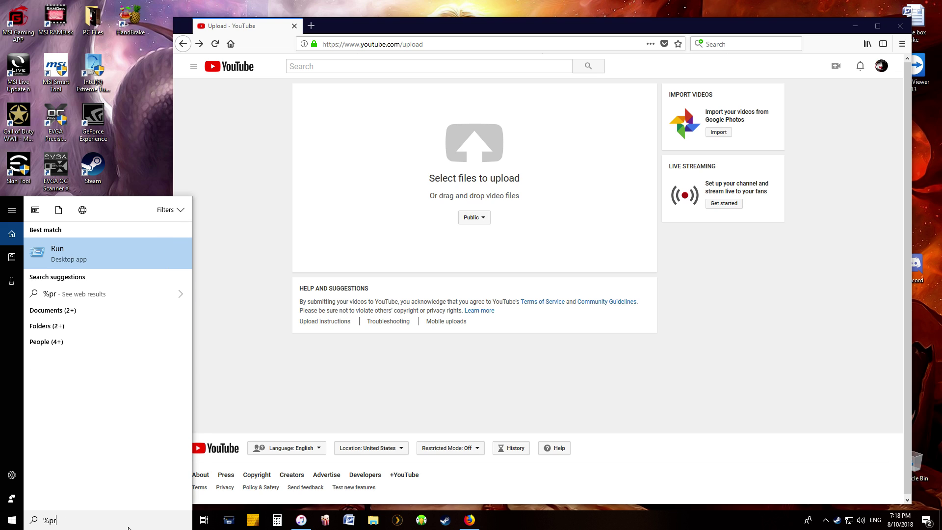
text(og)
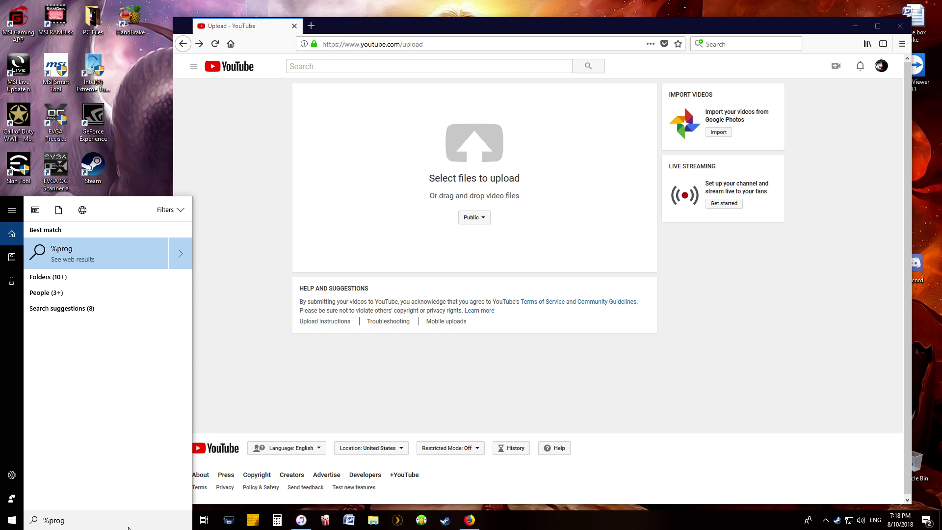
text(ramdat)
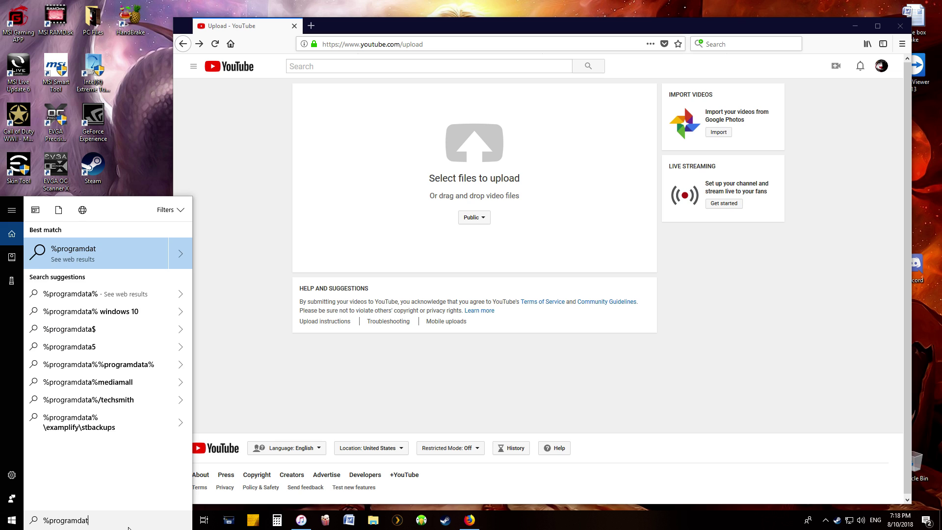
text(a%)
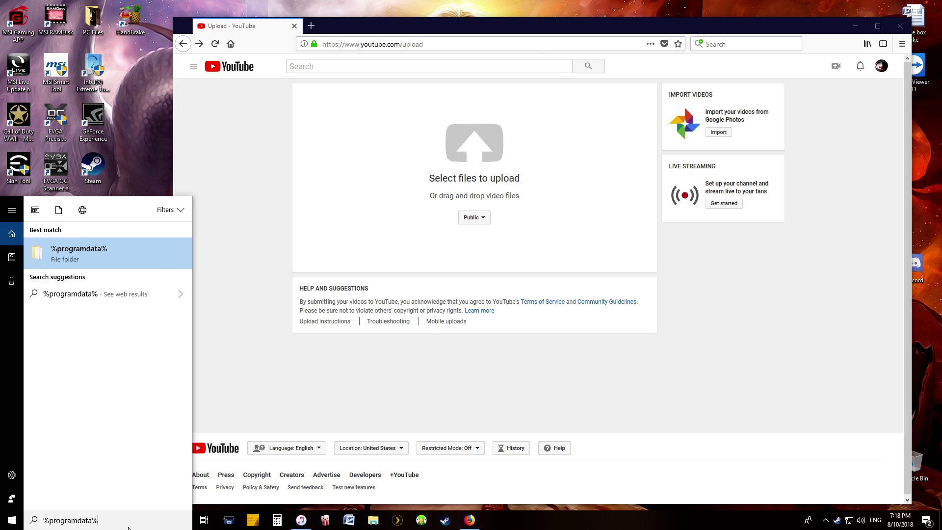
key(Return)
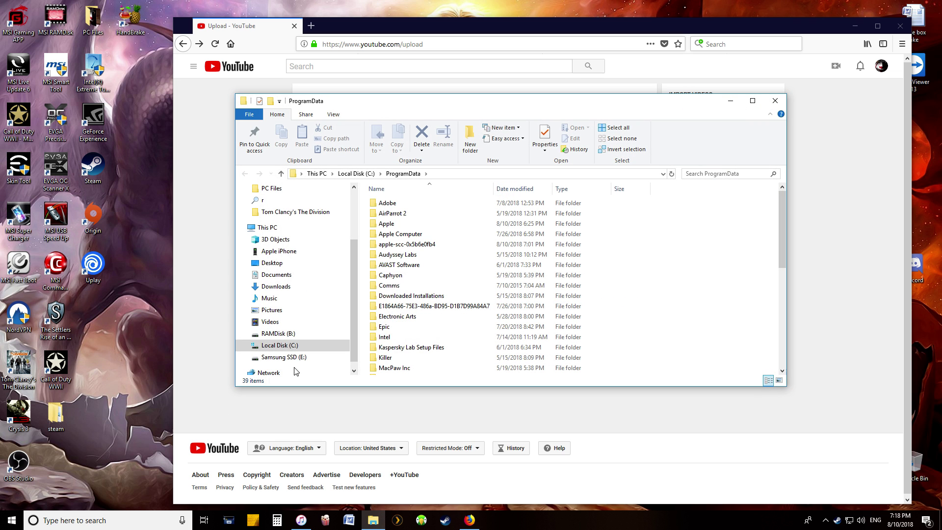
Step: Open the Apple folder in ProgramData and bring up the Lockdown folder's menu, then dismiss it
double_click(387, 224)
right_click(393, 214)
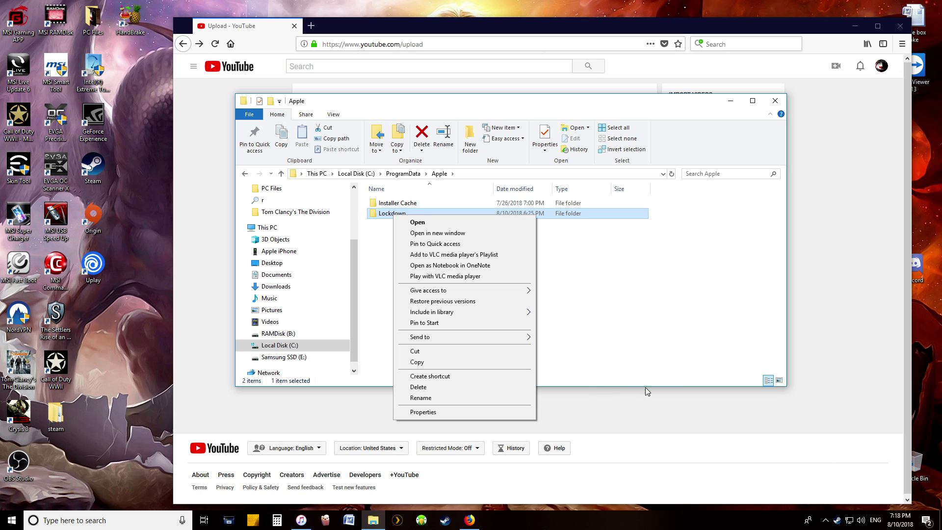
click(663, 344)
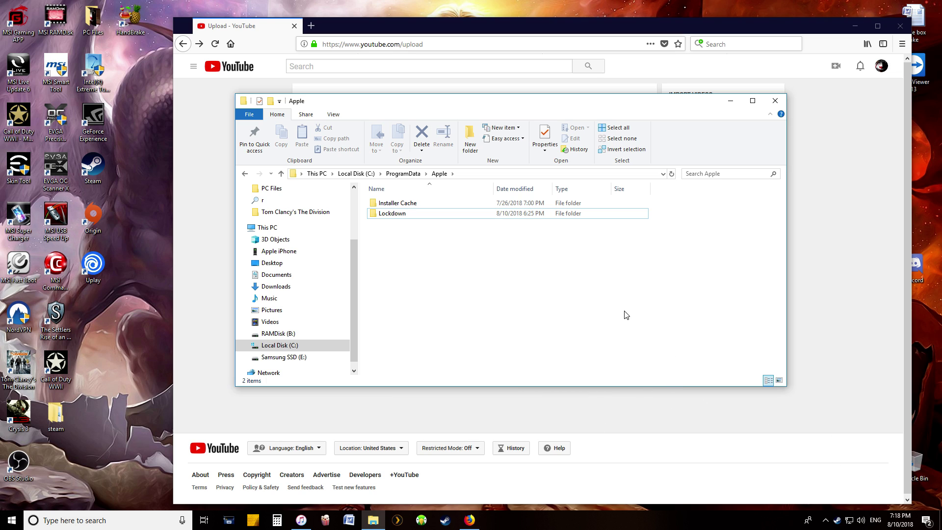
Step: Close File Explorer and minimize Firefox, leaving only the desktop showing
click(775, 101)
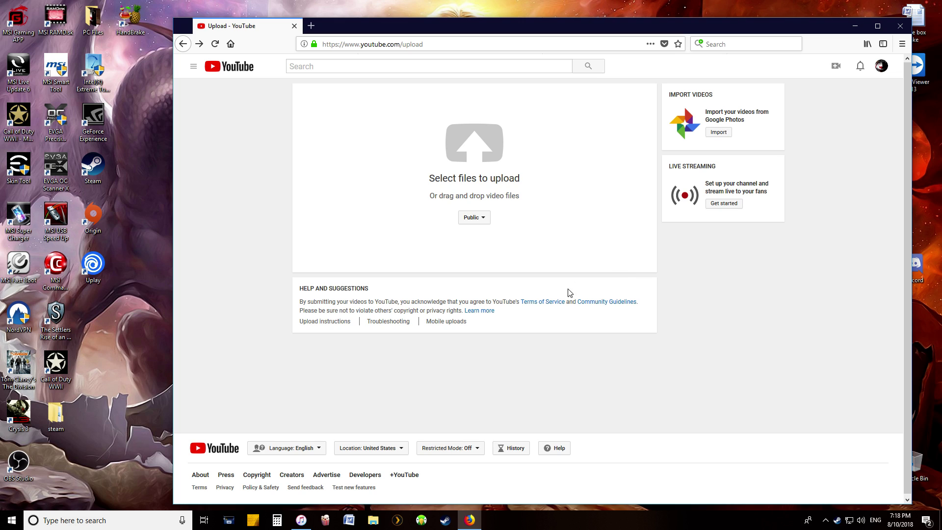
click(855, 26)
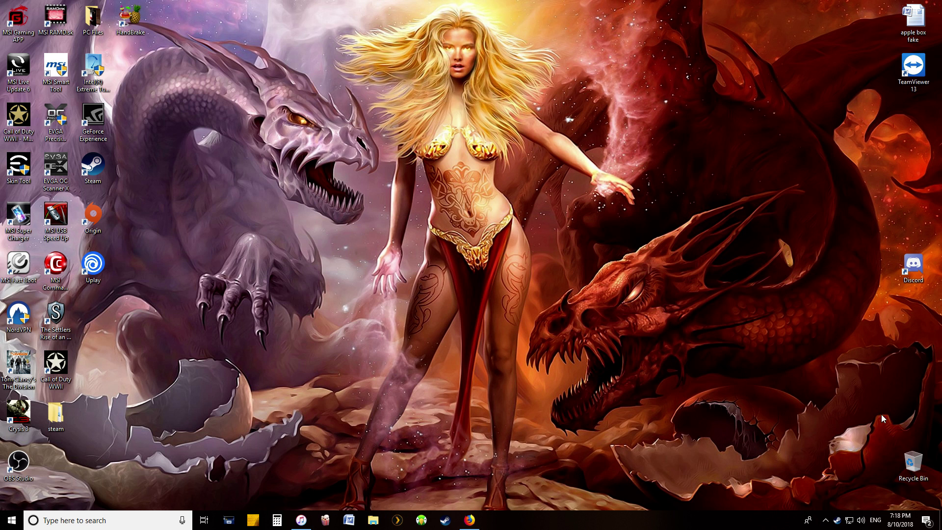
right_click(913, 464)
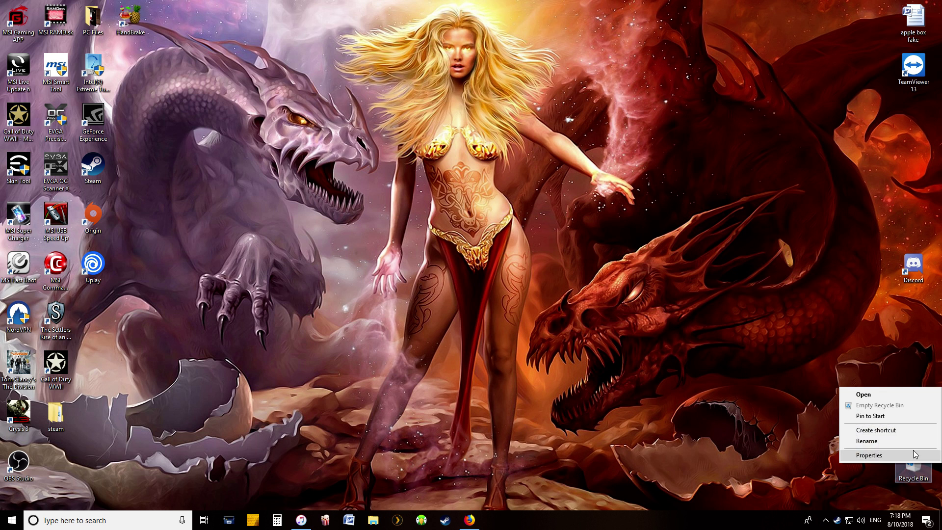
click(647, 352)
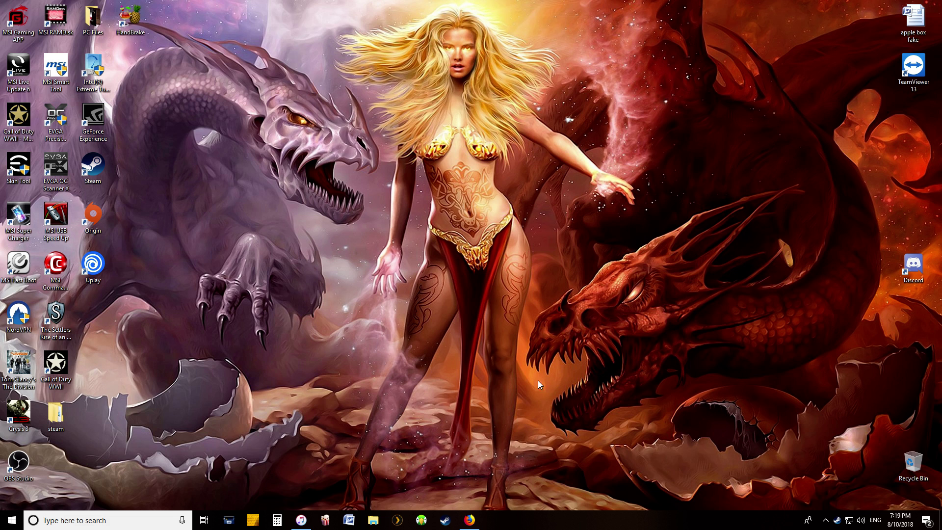
Step: Restore iTunes to view the iPhone SE summary, then go back to the Music library
click(301, 520)
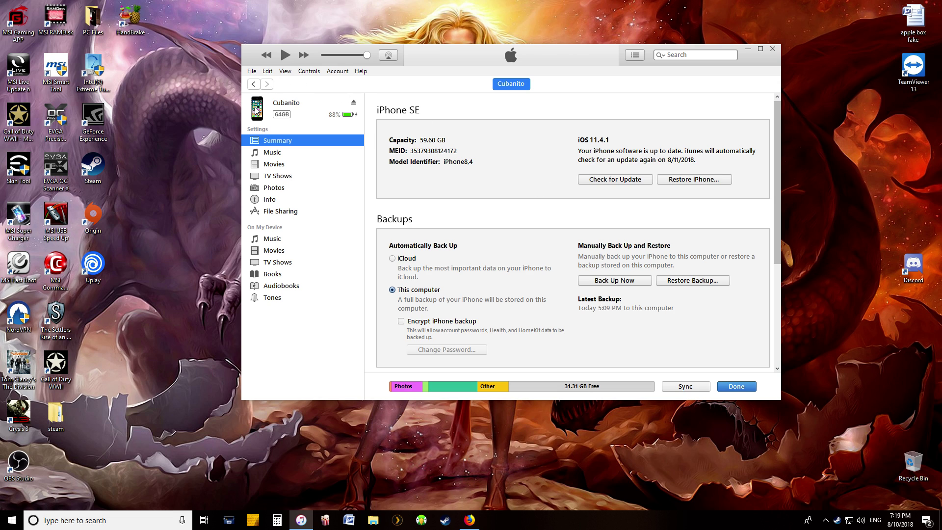
click(254, 84)
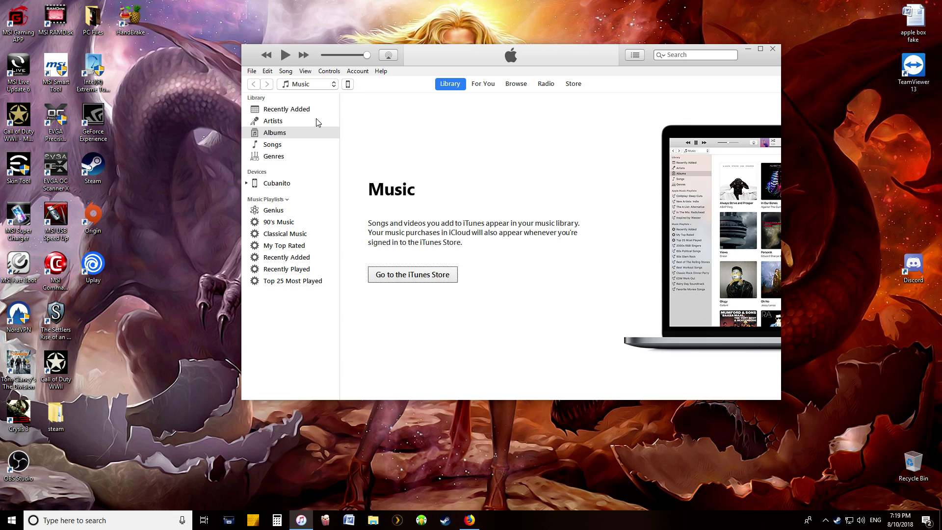